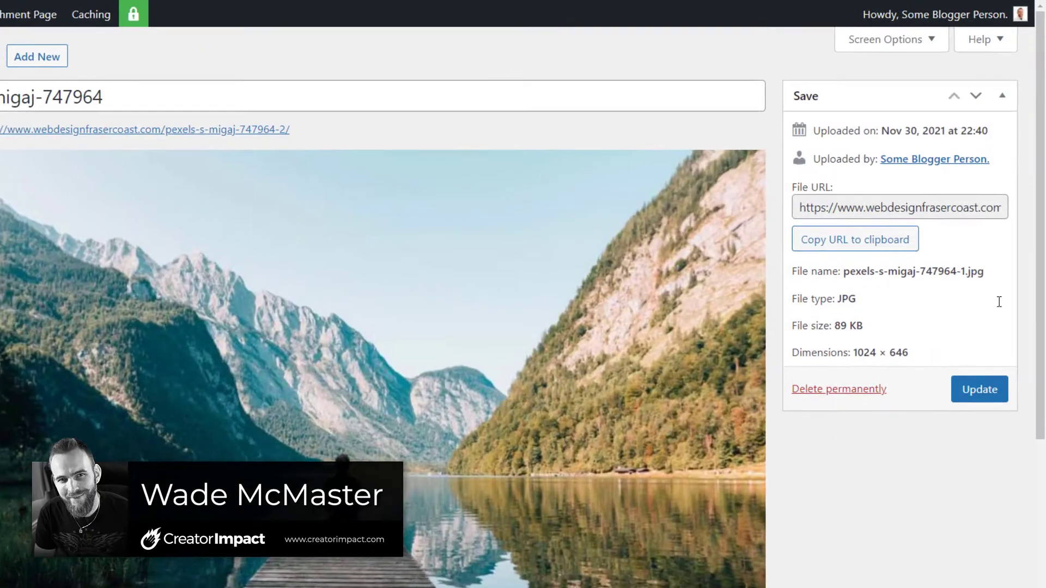
Highlight the image's 646 height and reduced 89 KB file size in its media details
double_click(897, 351)
drag(834, 324, 855, 324)
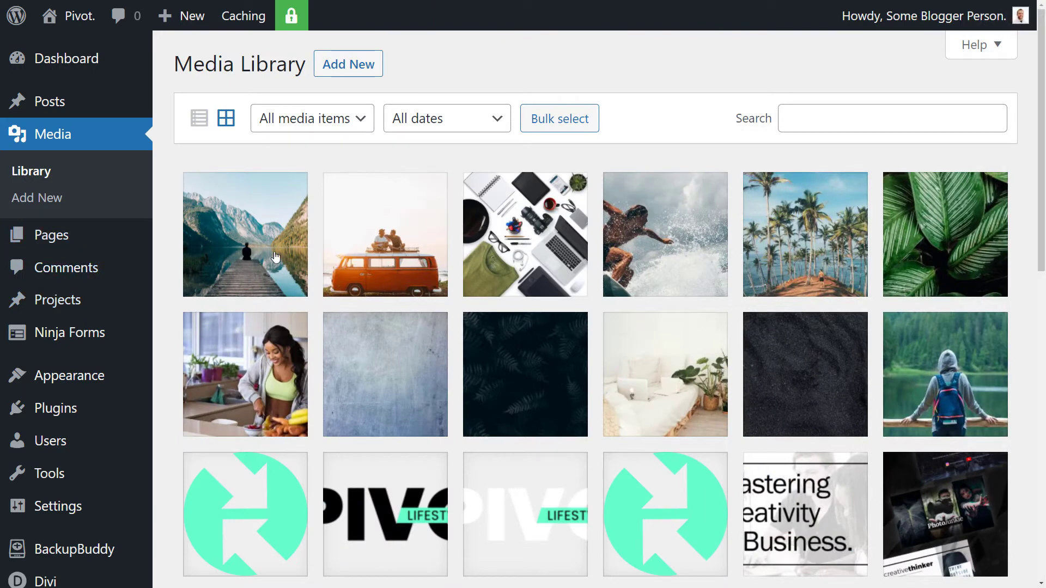
click(243, 234)
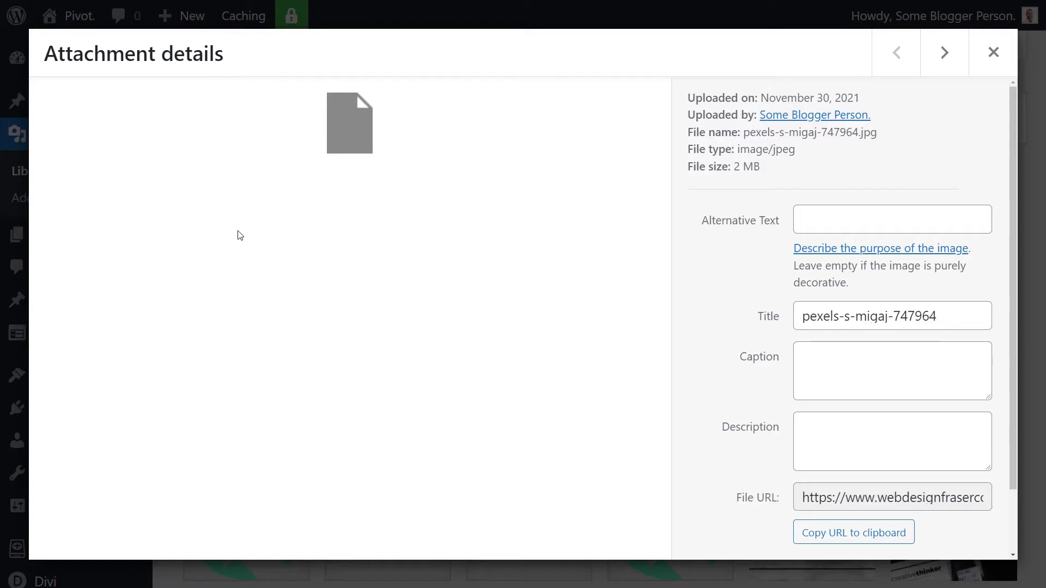
click(777, 172)
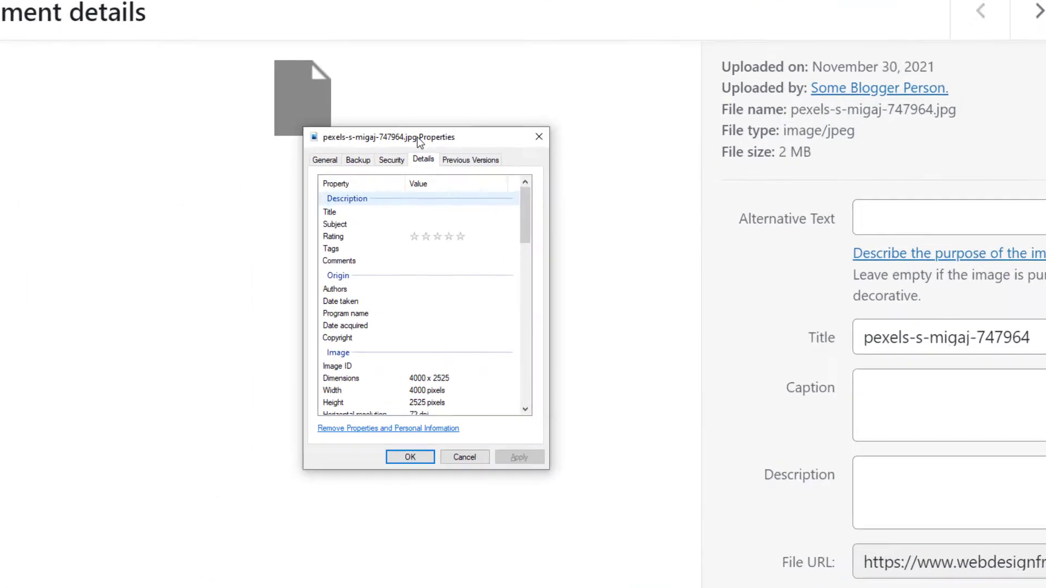
scroll(708, 143, down, 4)
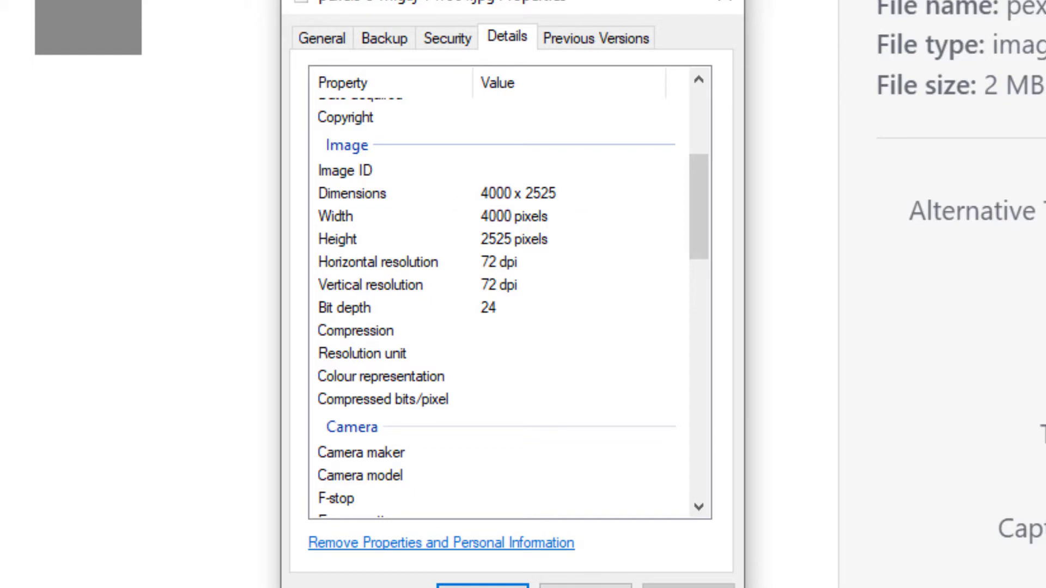
click(586, 586)
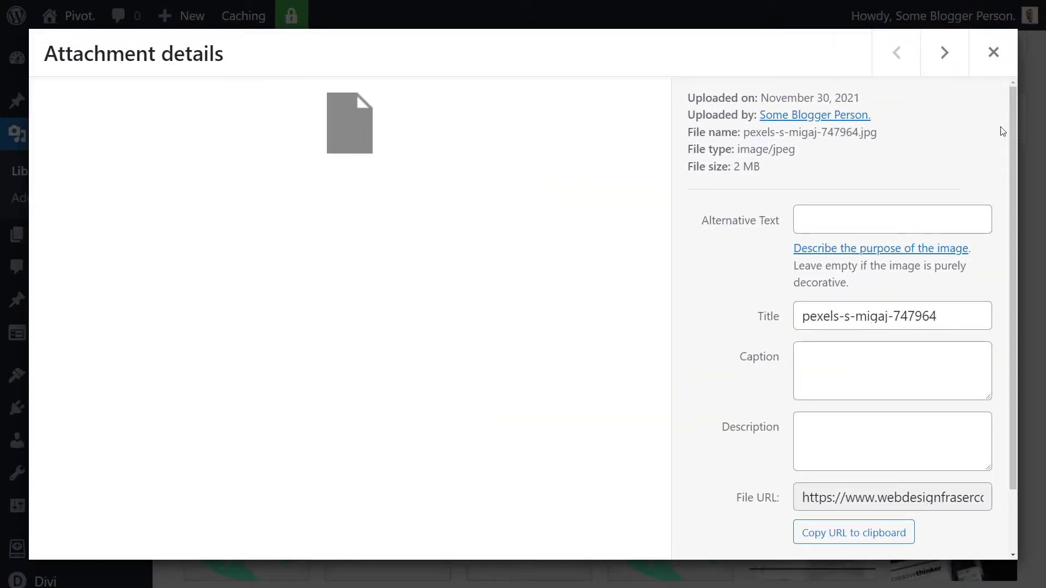
click(993, 53)
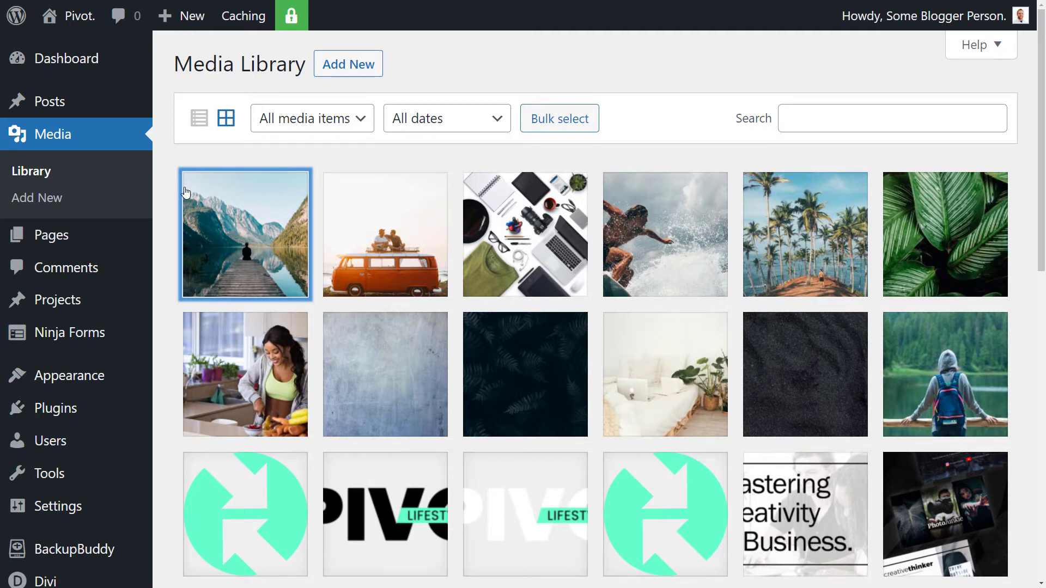
Search the plugin directory for 'resize image after upload' and install it
mouse_move(59, 415)
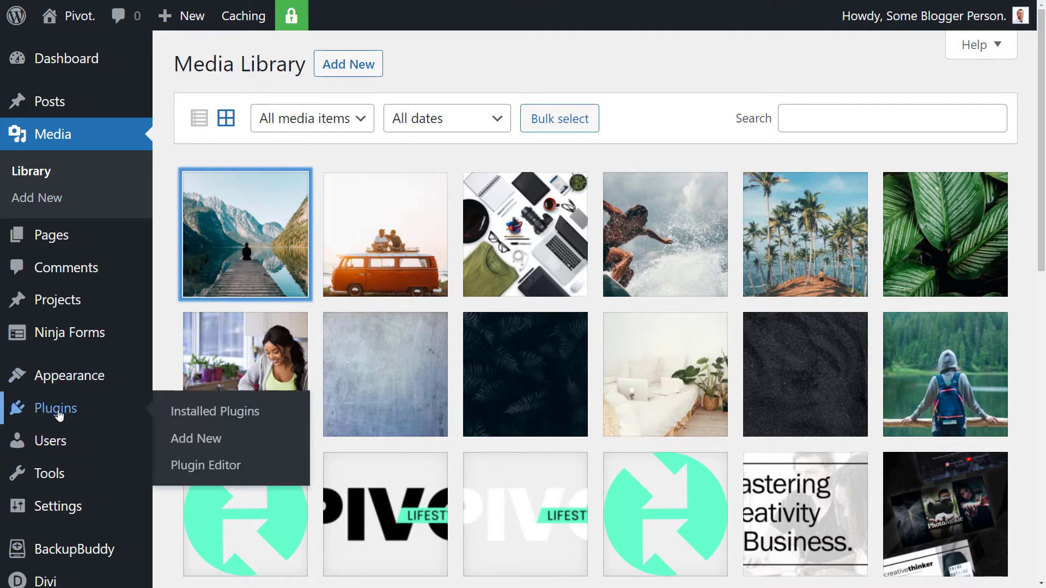
click(189, 440)
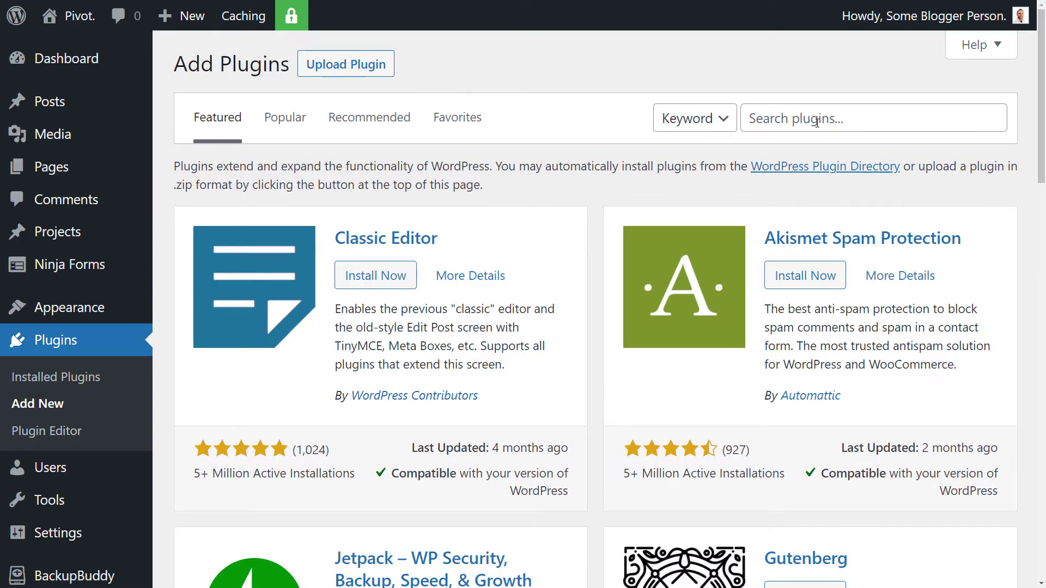
click(817, 123)
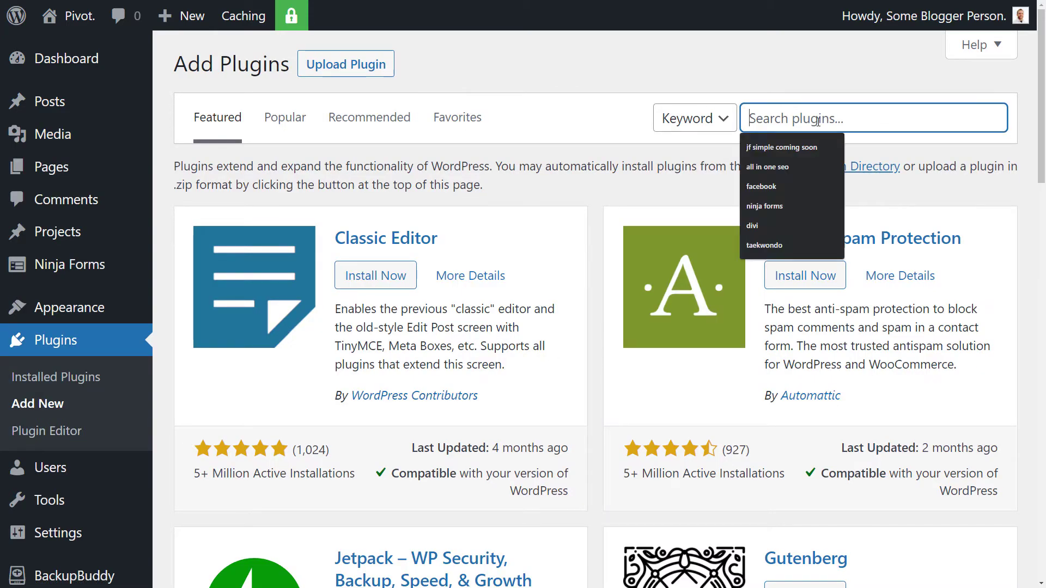
text(resize image after upload)
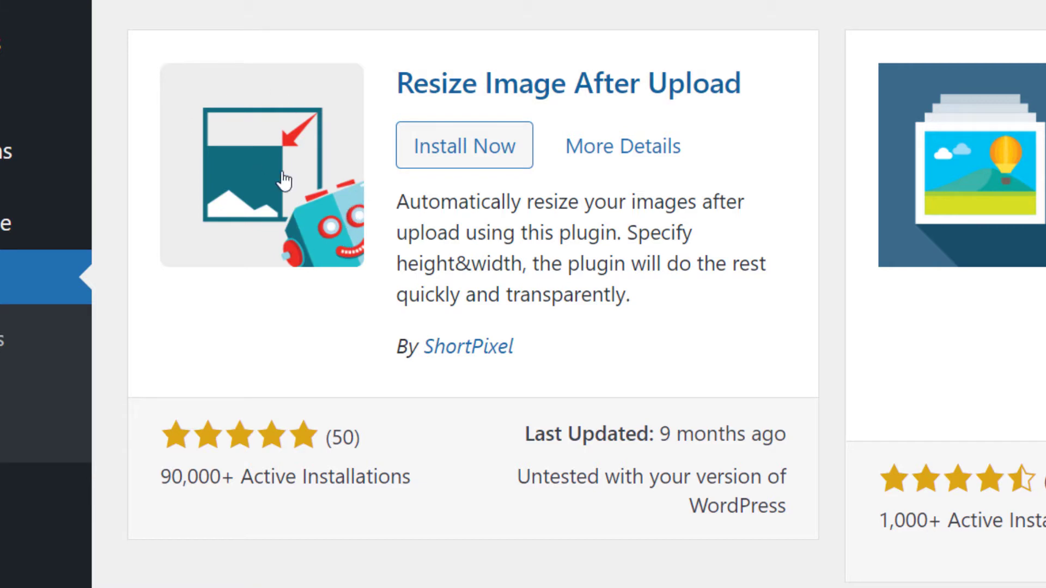
click(461, 146)
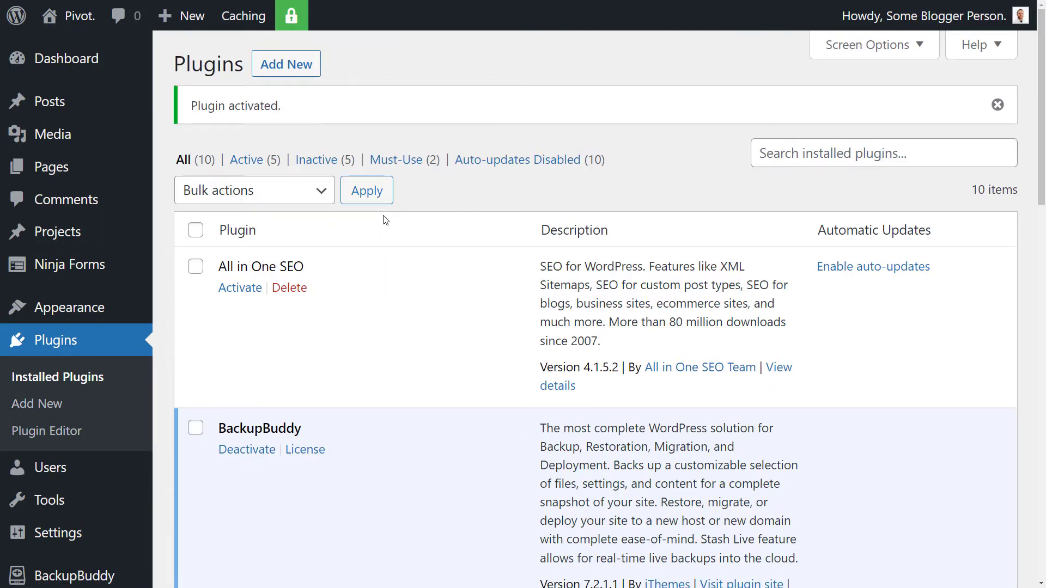
Open the Resize Image Upload settings page and scroll down to the Re-sizing options
mouse_move(59, 544)
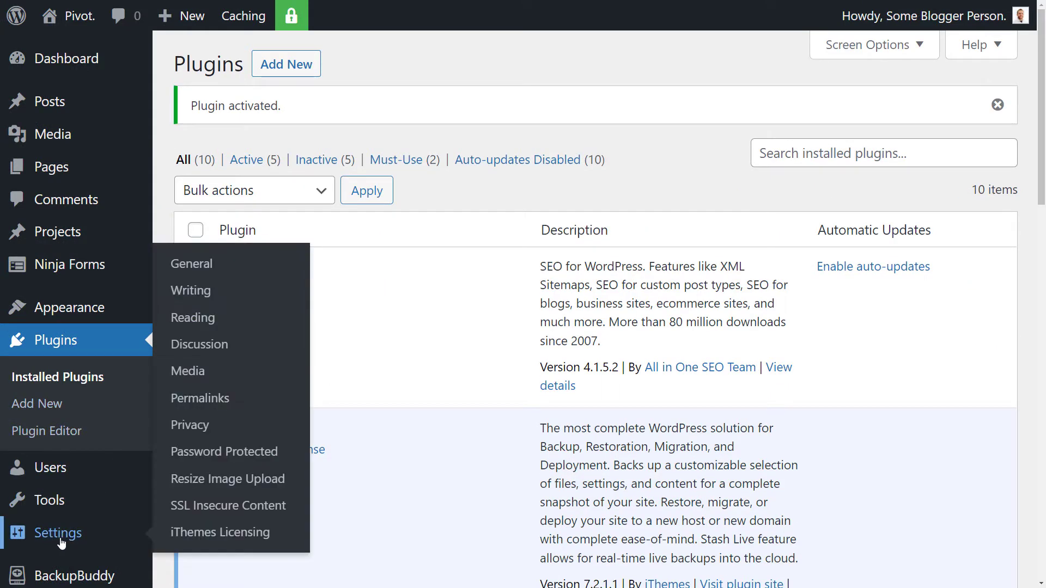
click(216, 483)
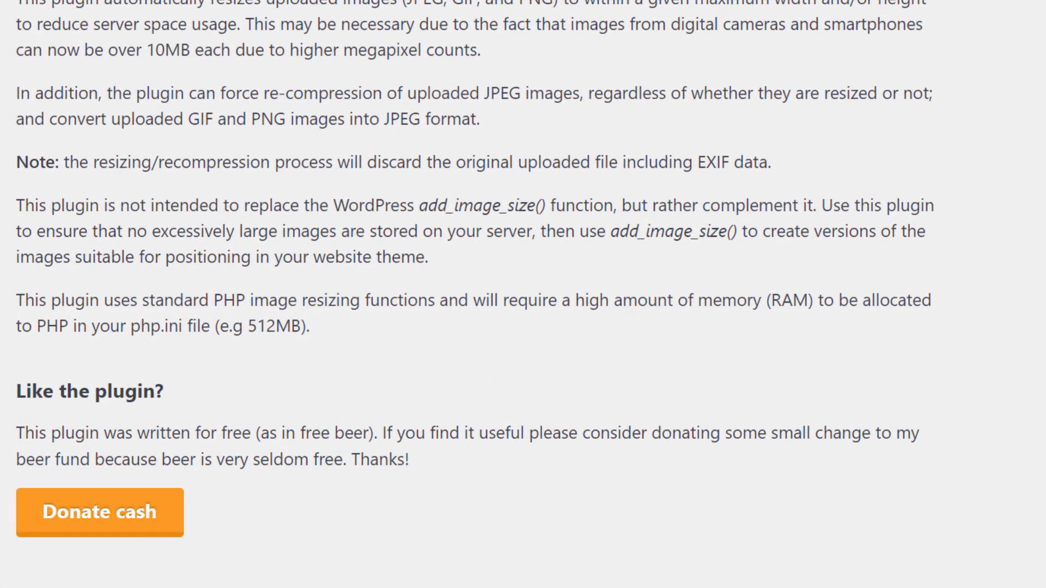
scroll(474, 272, down, 5)
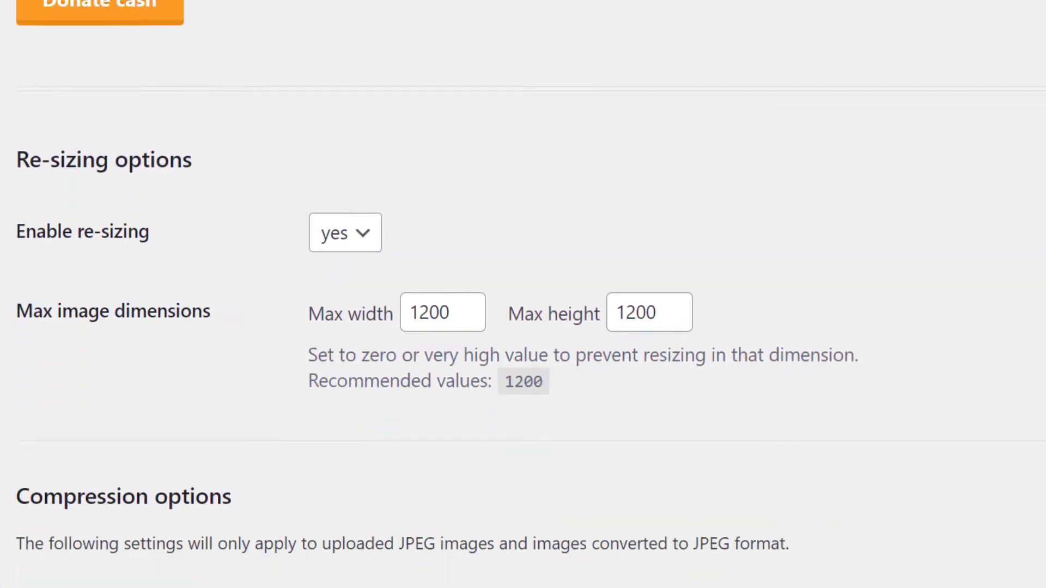
scroll(474, 273, down, 2)
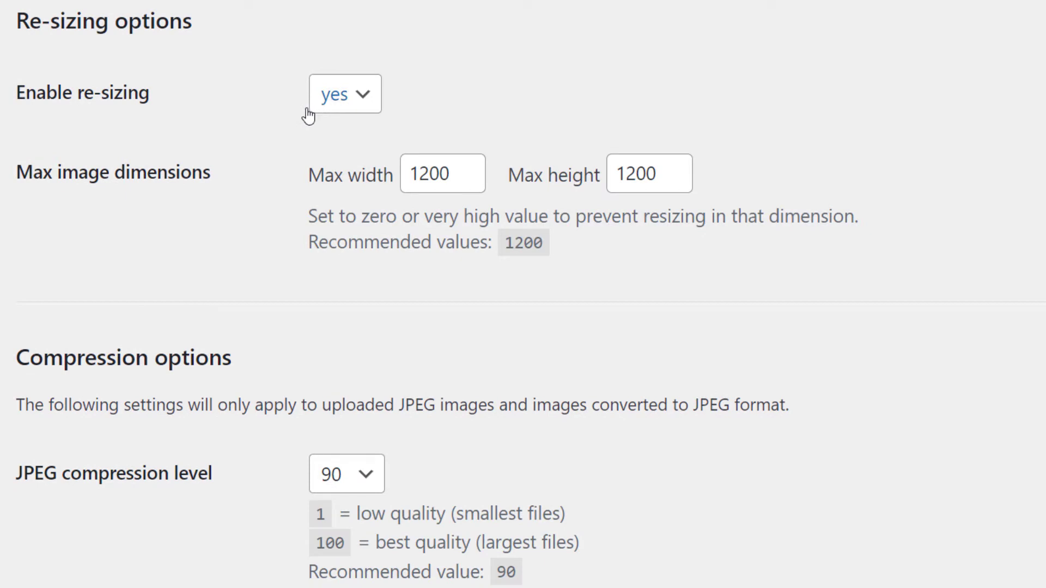
Enter 1024 as both the Max width and Max height
click(451, 174)
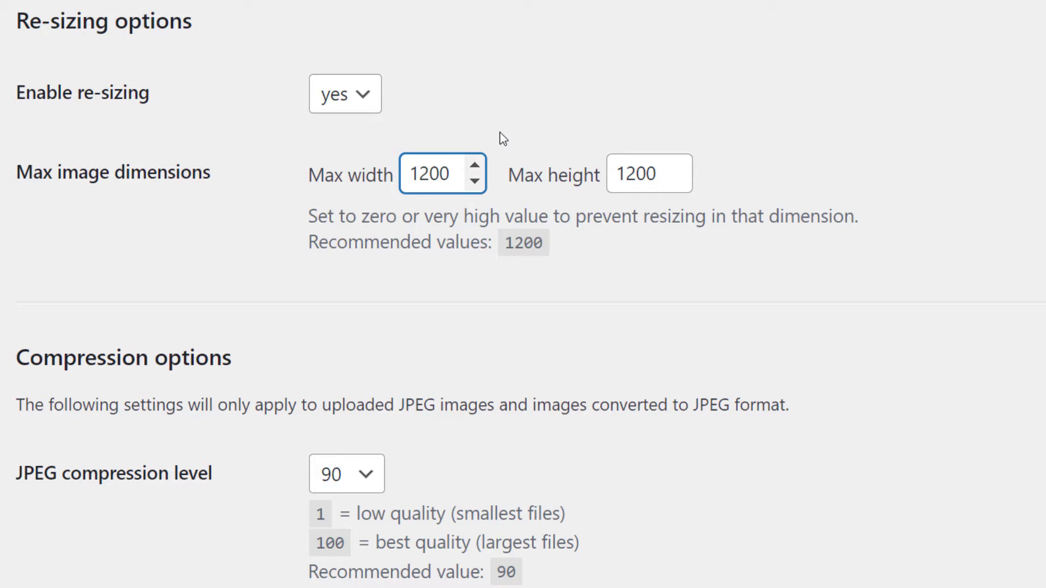
double_click(646, 173)
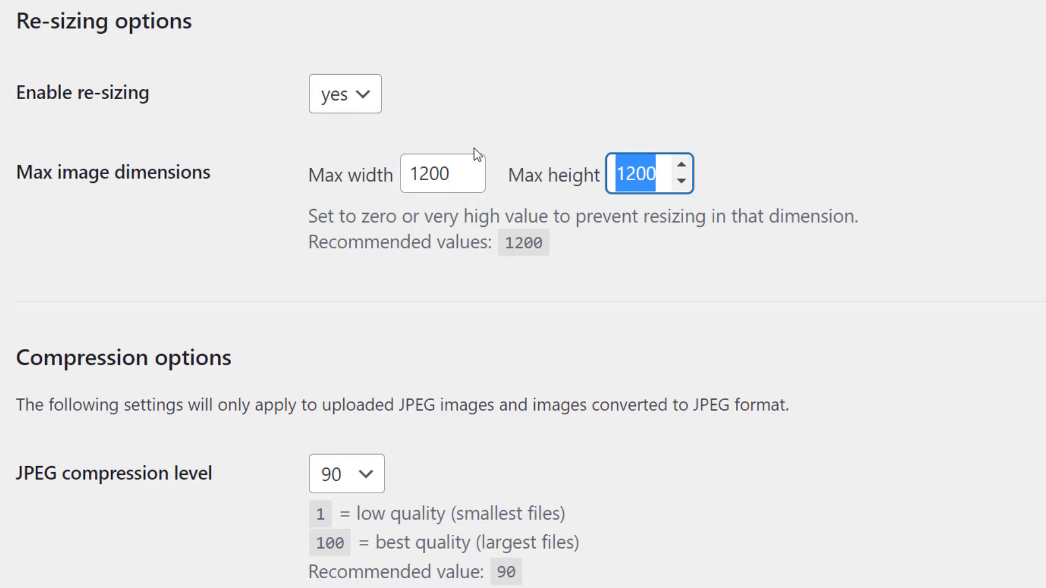
text(9999)
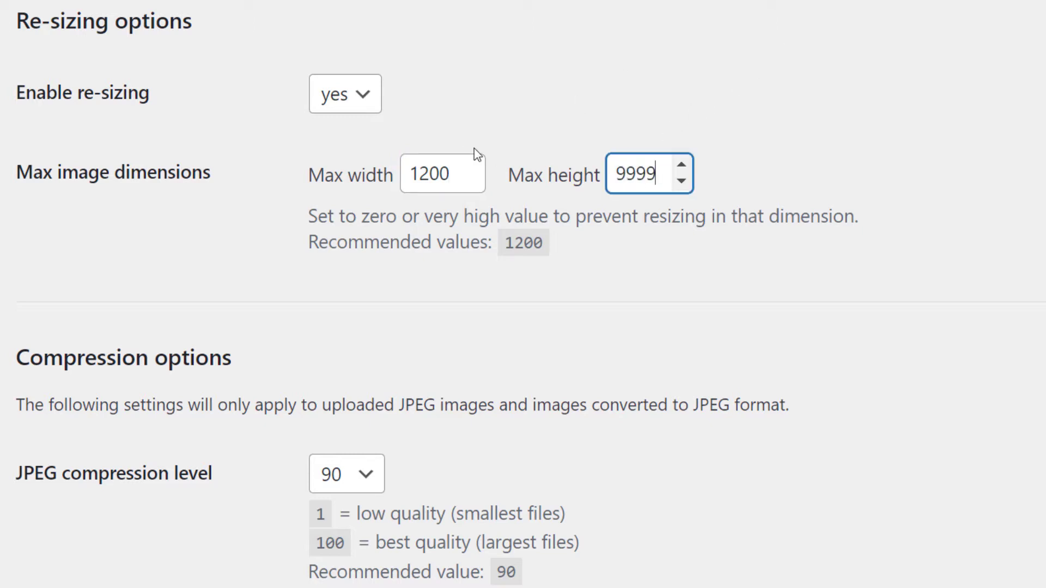
click(454, 175)
drag(454, 174, 299, 167)
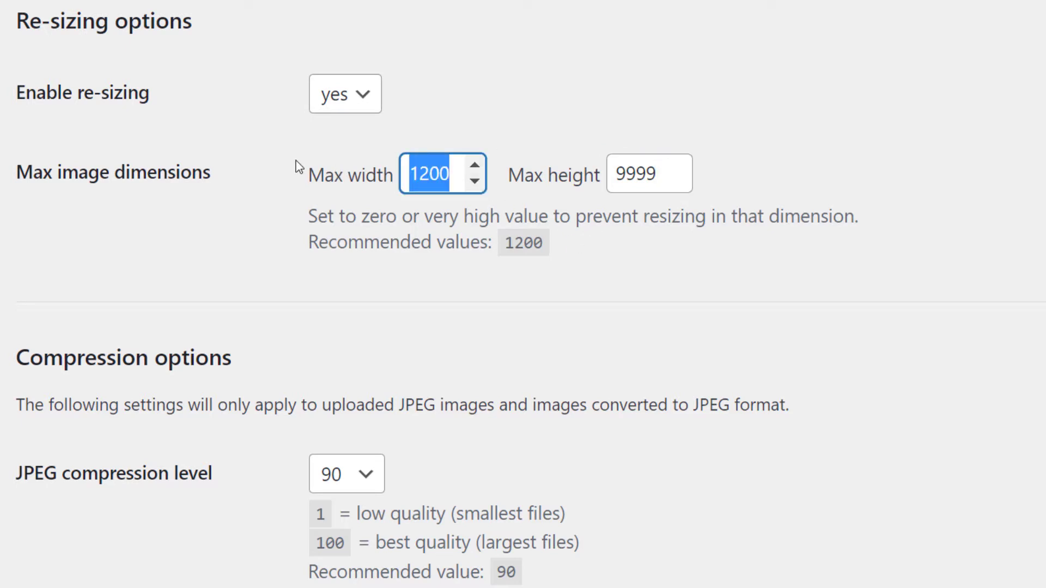
text(10324)
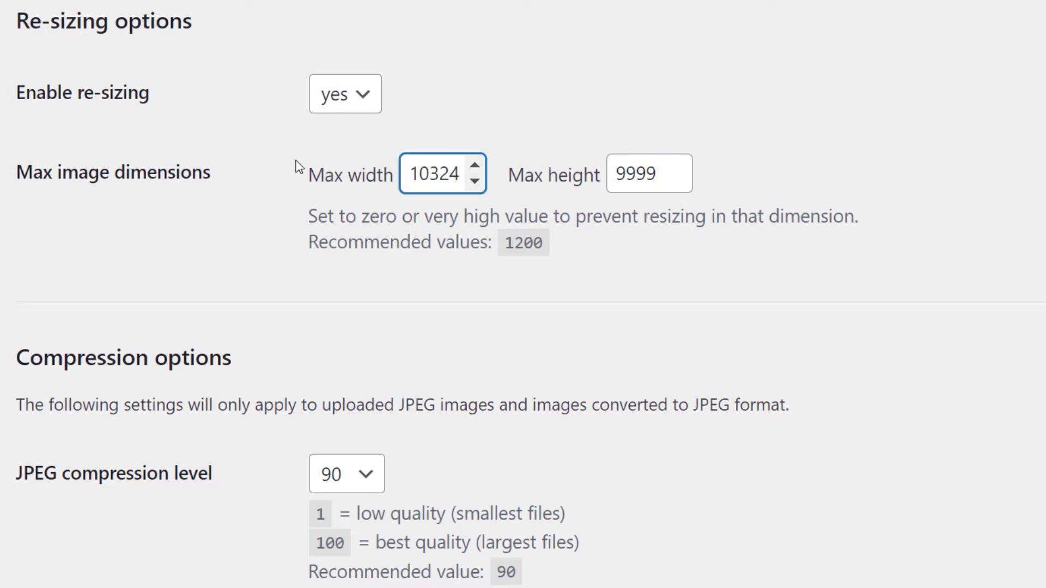
key(BackSpace)
key(BackSpace)
key(BackSpace)
text(24)
key(Tab)
text(1024)
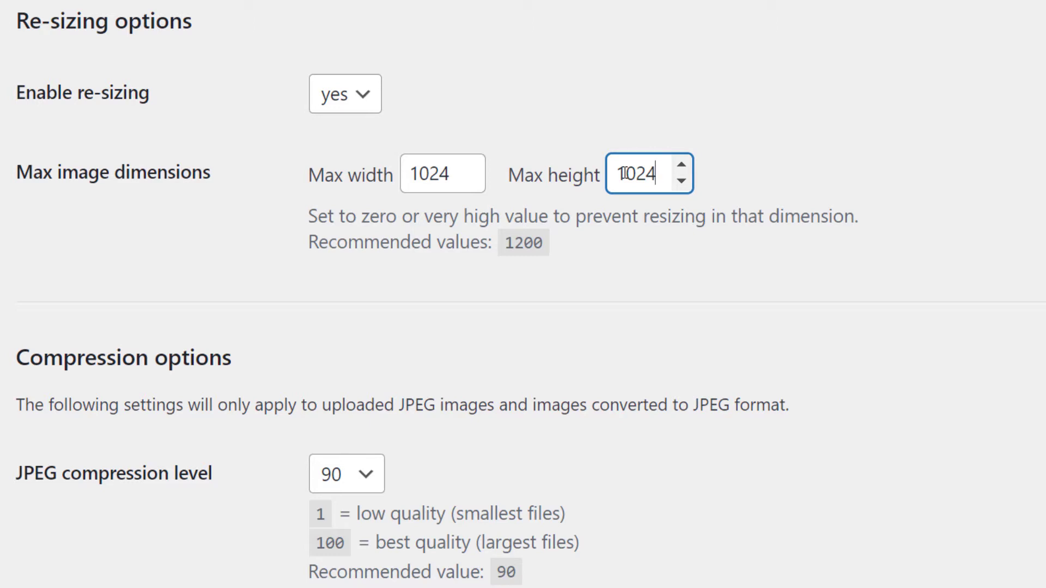
Set the JPEG compression level to 63
scroll(547, 166, down, 1)
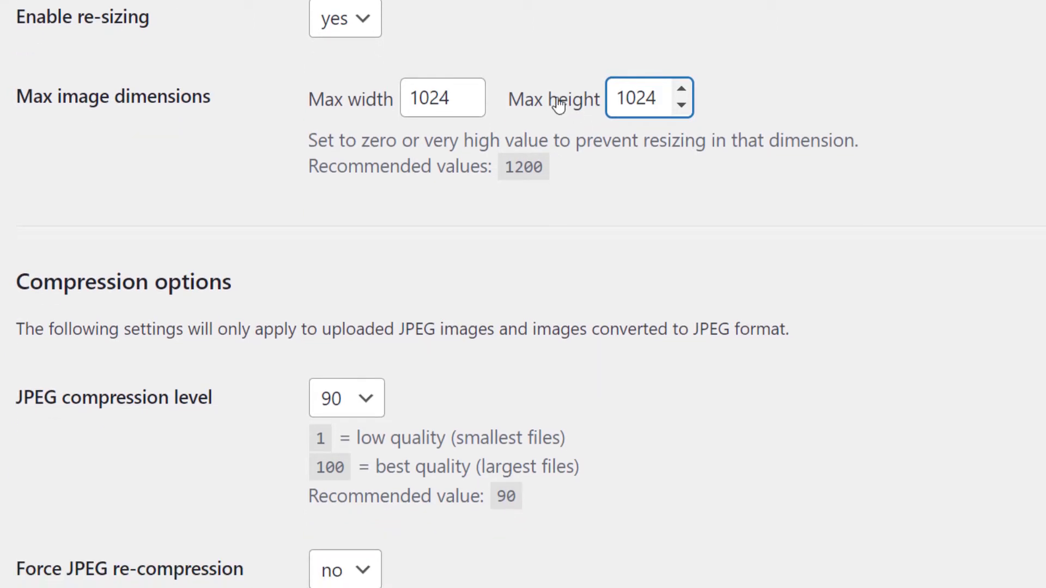
scroll(386, 219, down, 3)
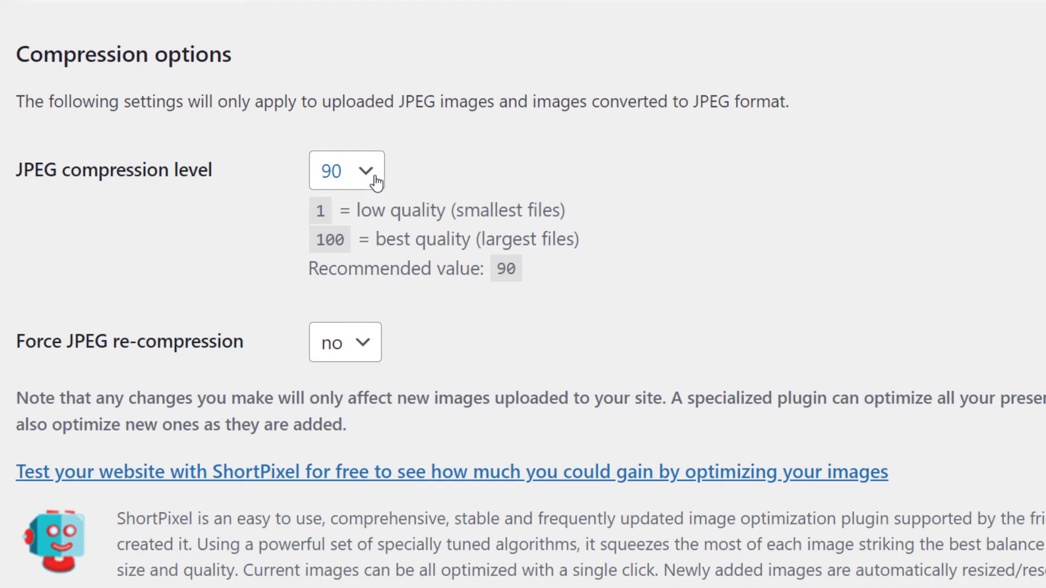
click(375, 181)
scroll(352, 277, up, 6)
click(341, 363)
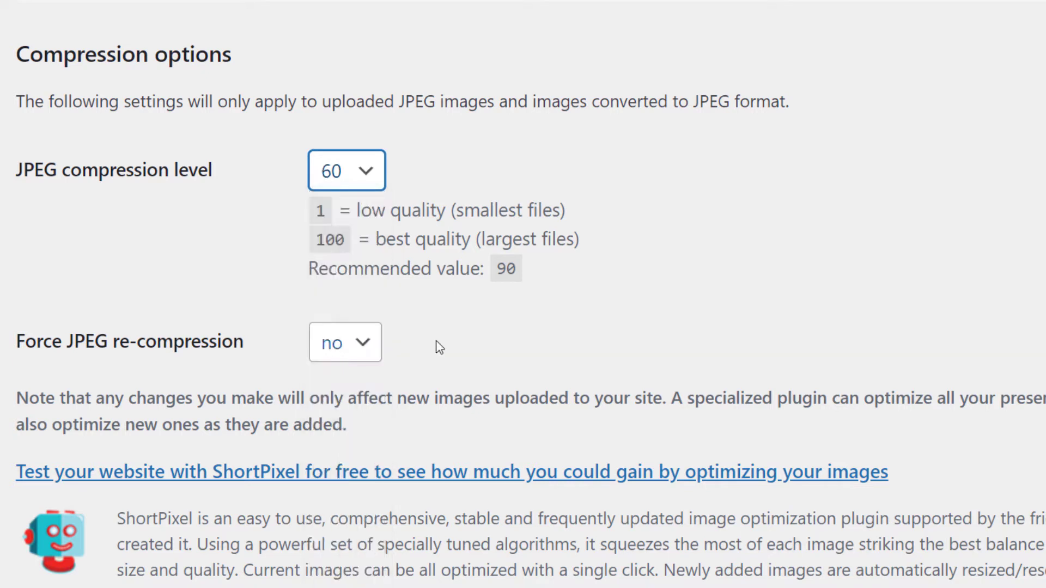
click(363, 173)
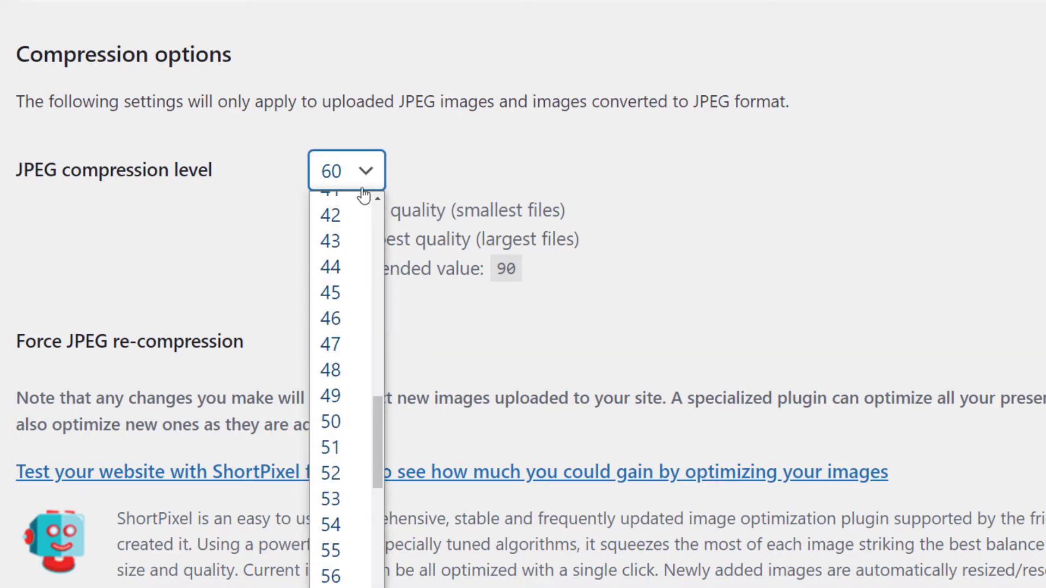
scroll(341, 491, up, 1)
scroll(343, 523, down, 3)
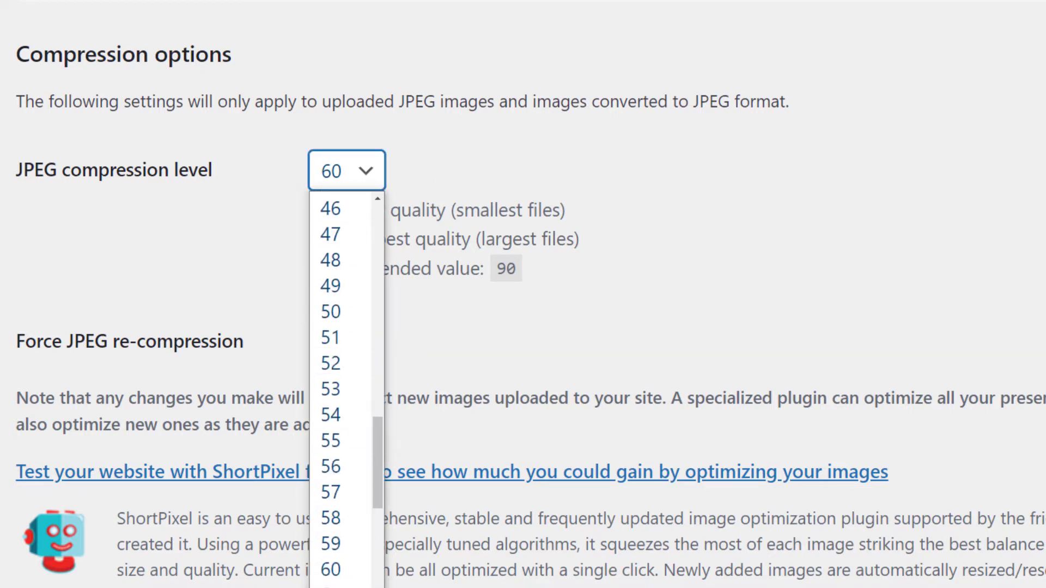
click(341, 586)
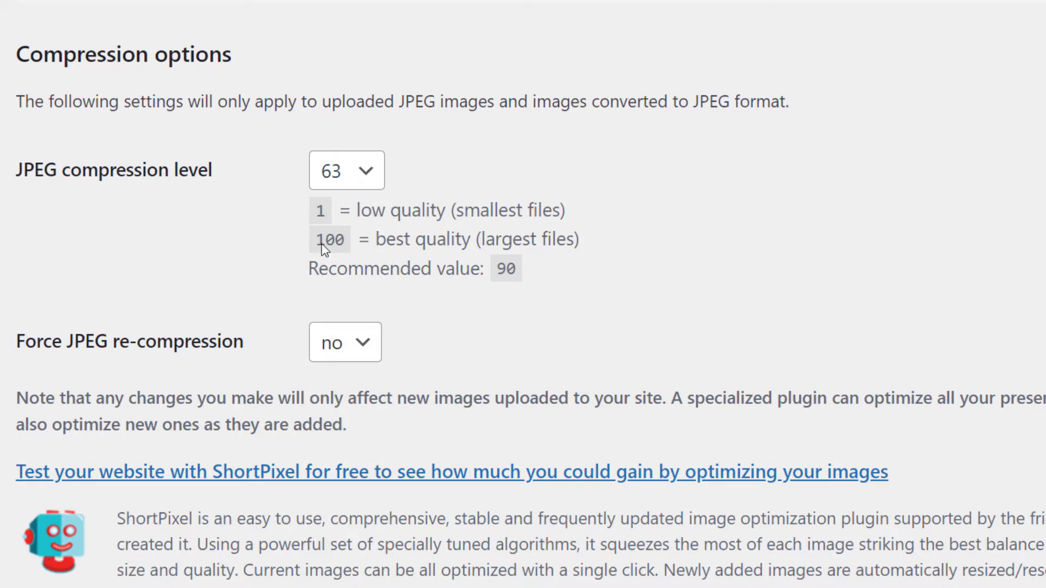
Set Convert PNG to JPEG to YES for non-transparent PNG uploads
scroll(390, 204, down, 3)
scroll(392, 204, down, 5)
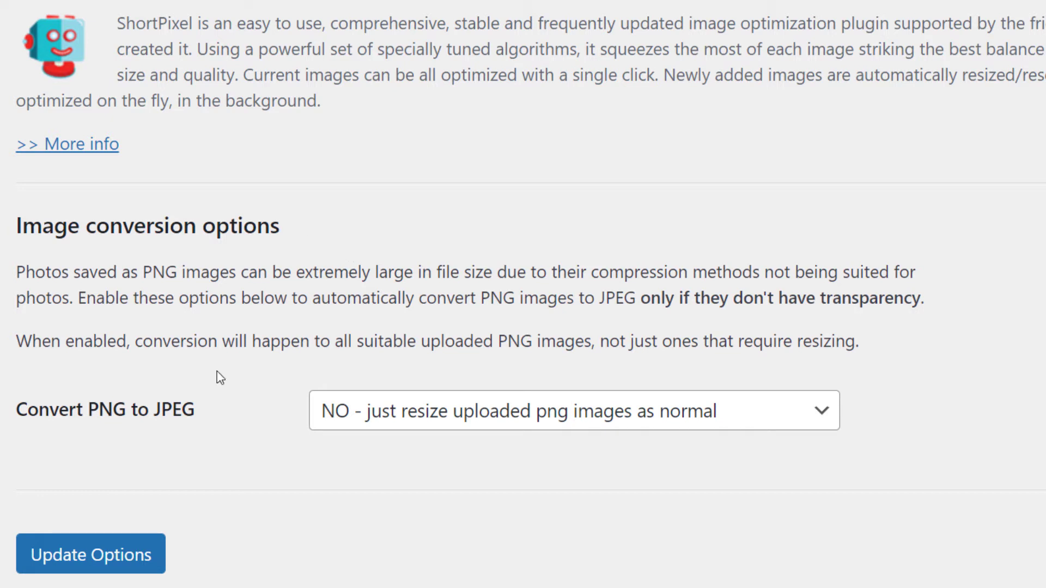
drag(88, 409, 211, 417)
click(211, 418)
click(457, 429)
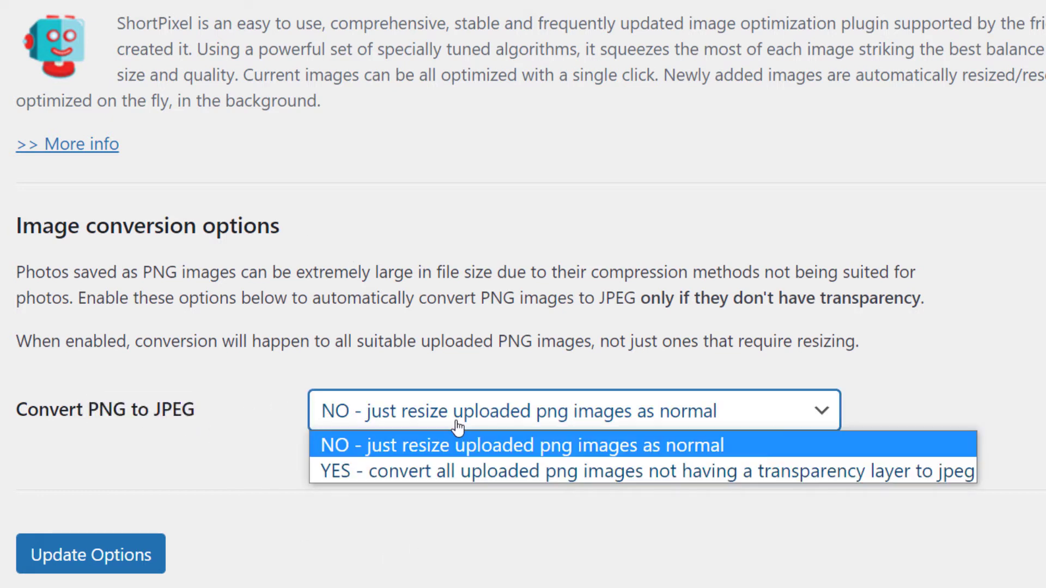
click(430, 470)
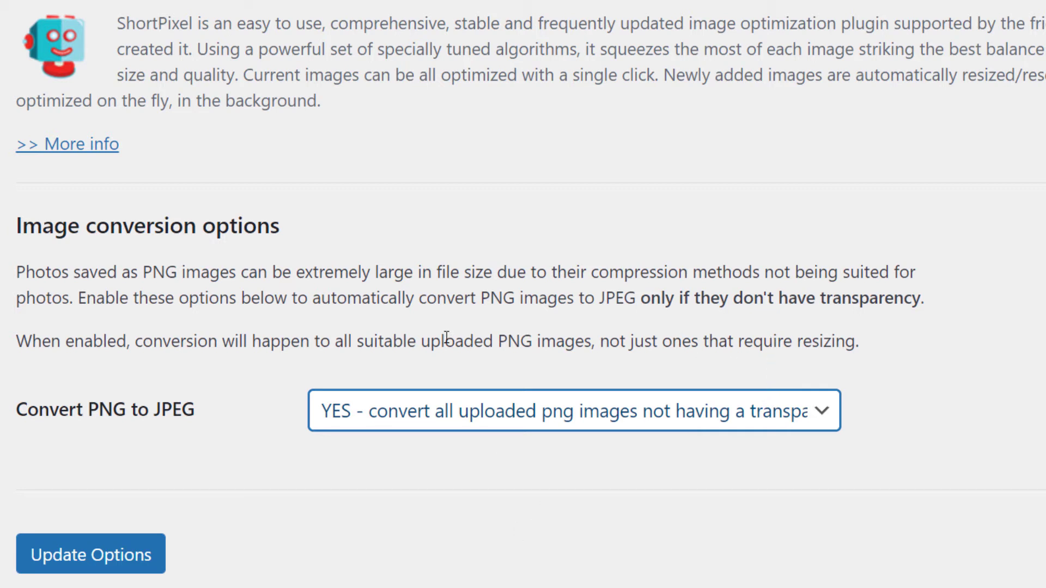
Review the 1024 limits, level 63 and PNG conversion, then save with Update Options
scroll(719, 329, up, 15)
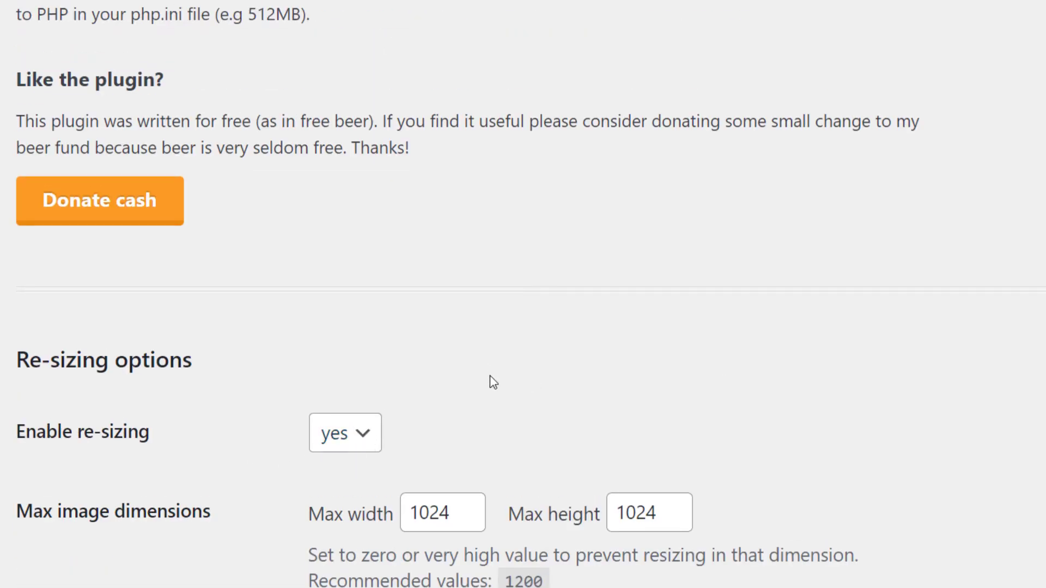
scroll(493, 384, up, 3)
scroll(510, 384, down, 7)
scroll(520, 377, down, 3)
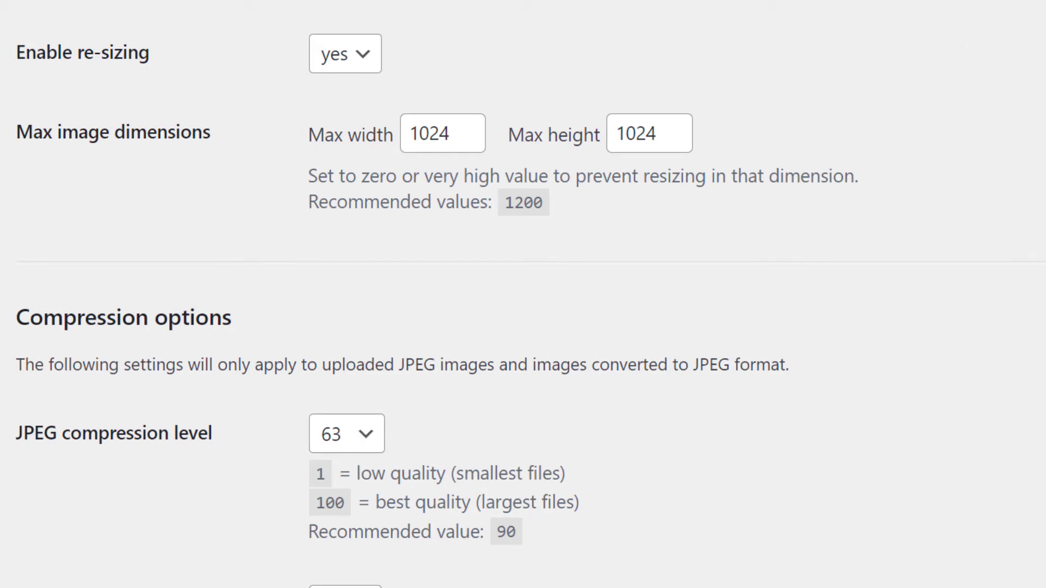
scroll(523, 294, up, 8)
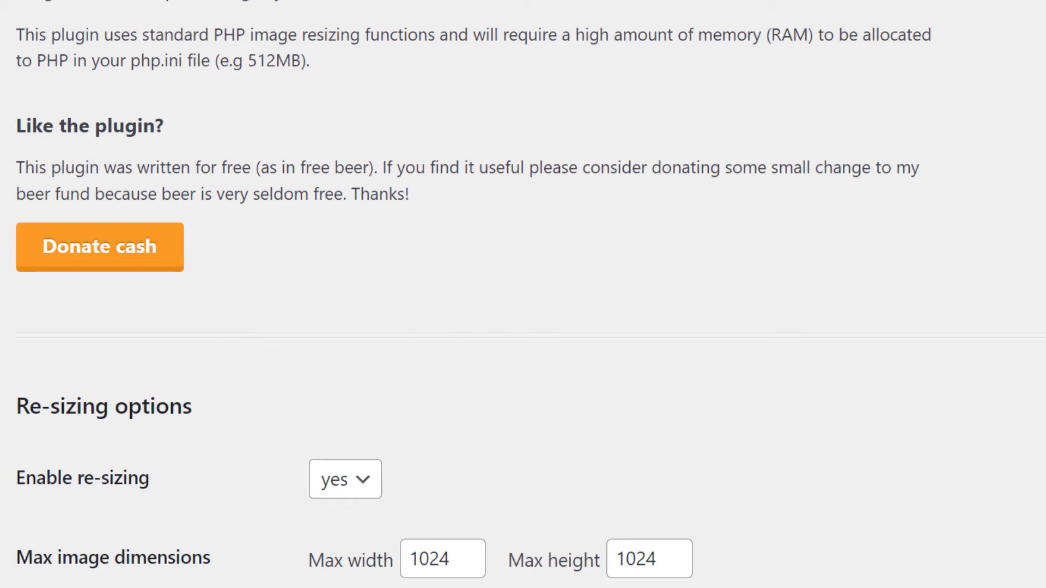
scroll(523, 294, down, 10)
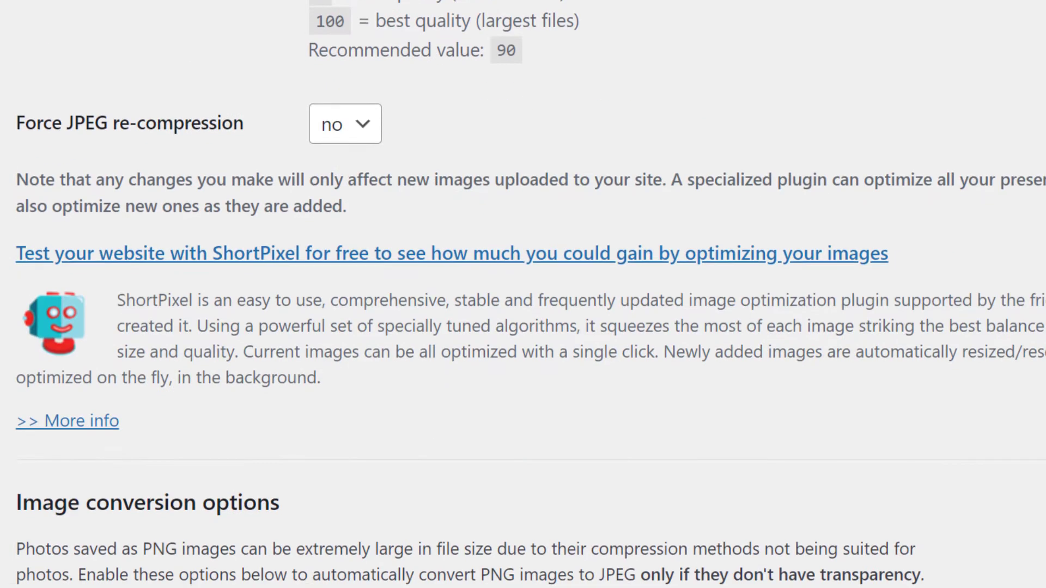
scroll(523, 294, down, 5)
click(89, 562)
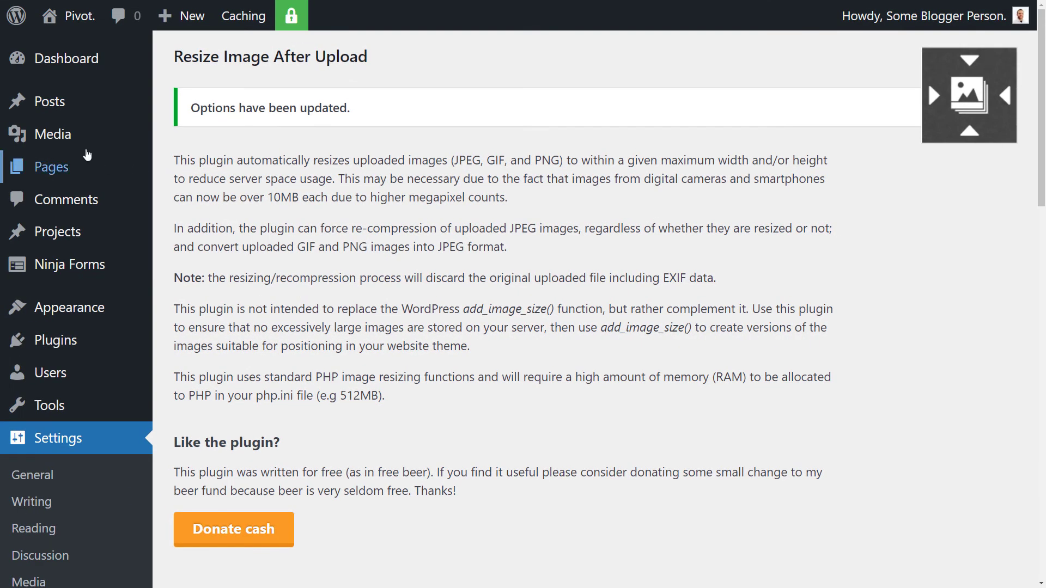
Upload pexels-s-migaj-747964.jpg from Media > Add New, switching the file dialog to Details view
mouse_move(76, 141)
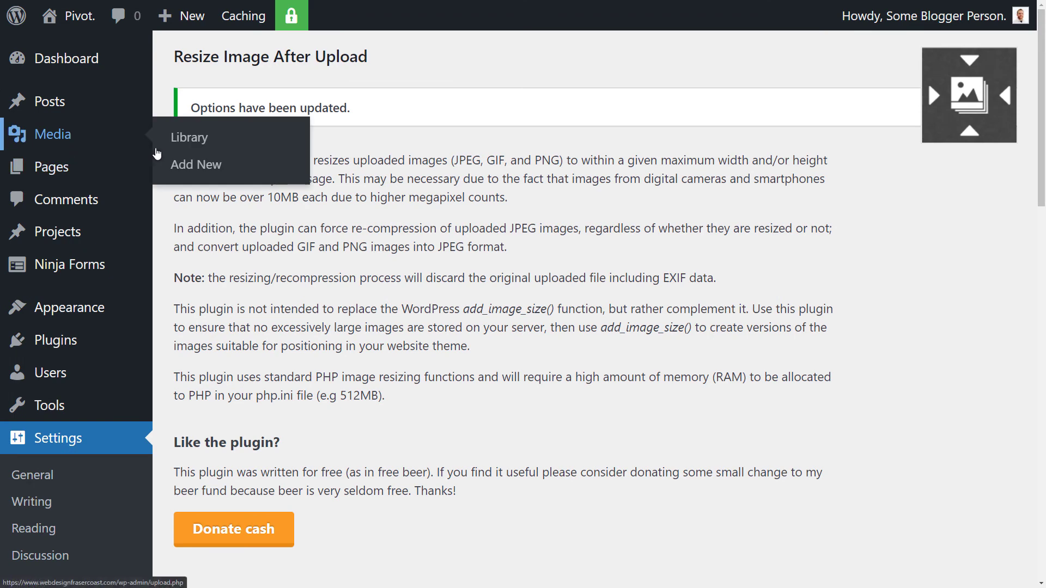
click(199, 169)
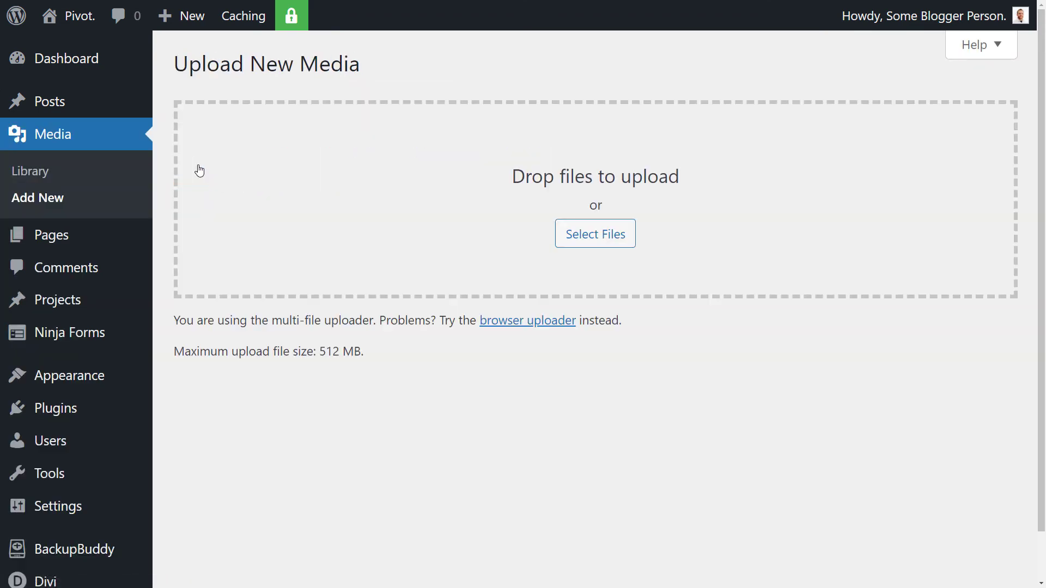
click(588, 238)
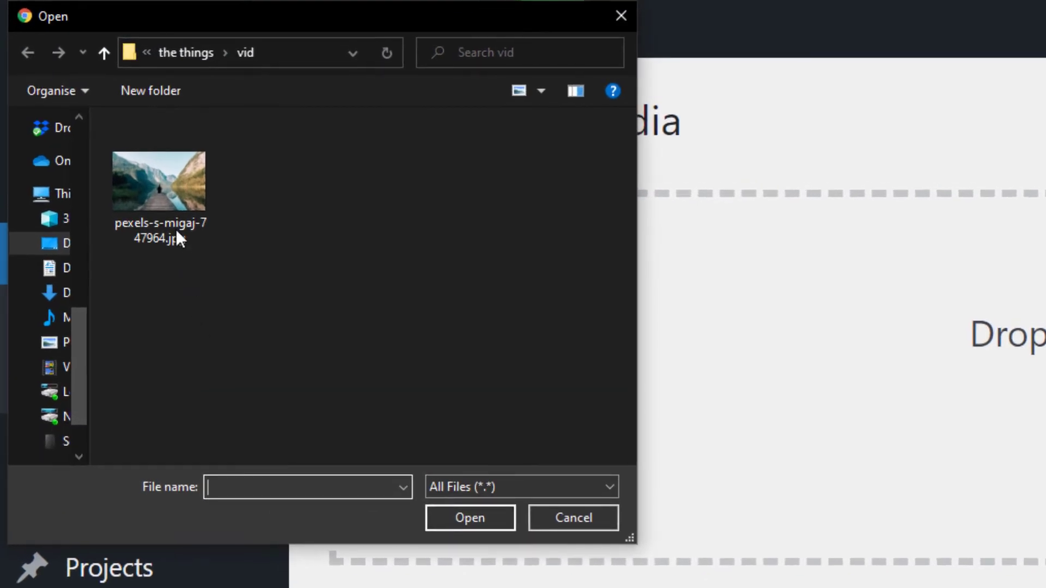
right_click(348, 207)
mouse_move(307, 224)
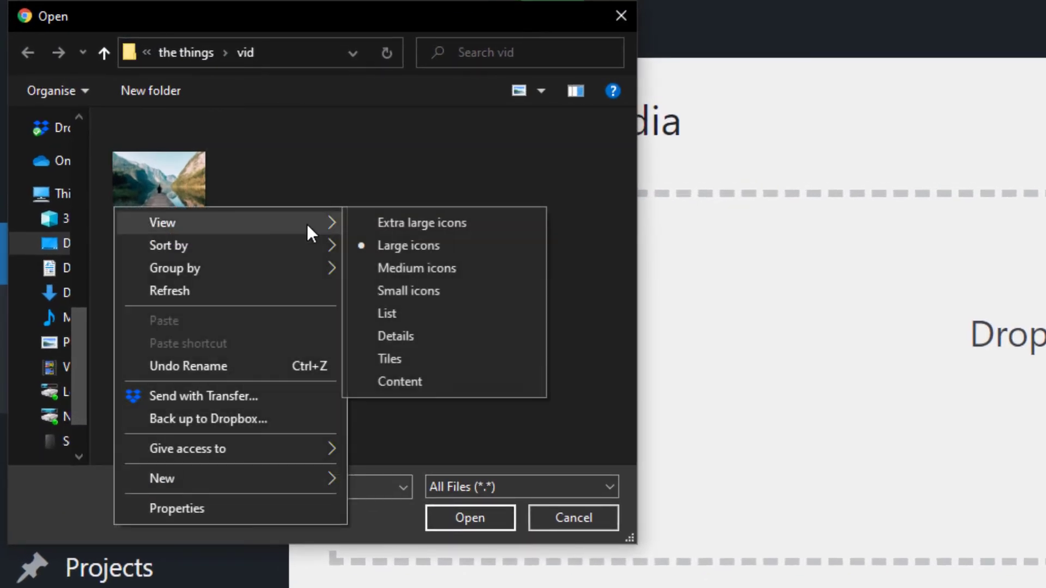
click(431, 341)
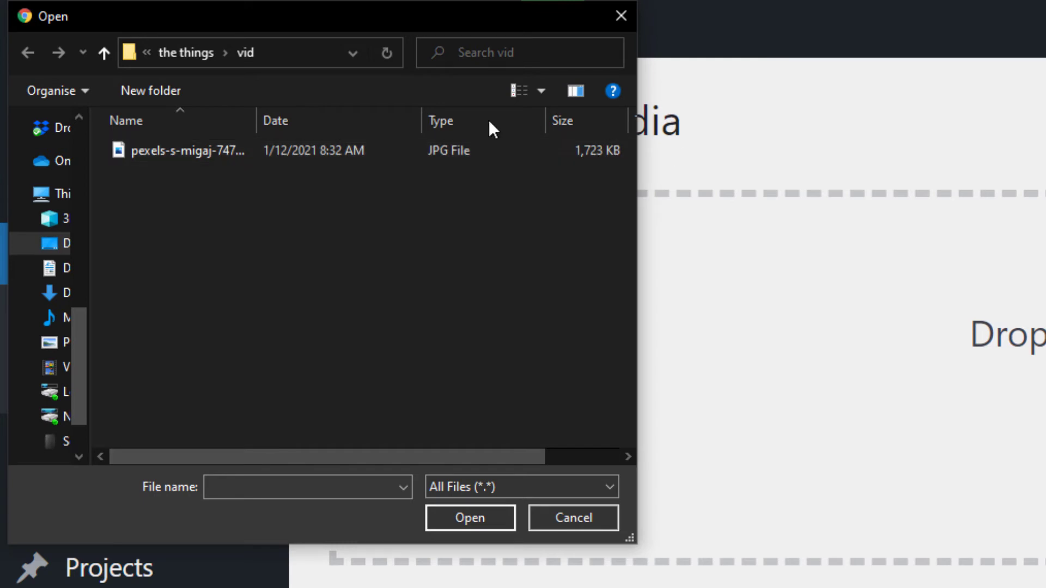
click(453, 516)
click(218, 150)
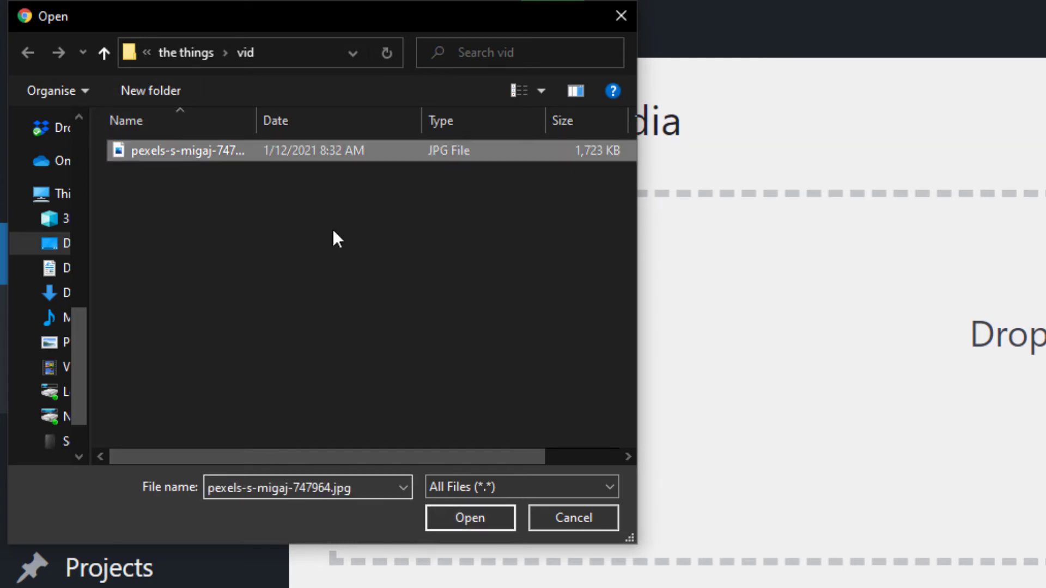
click(477, 527)
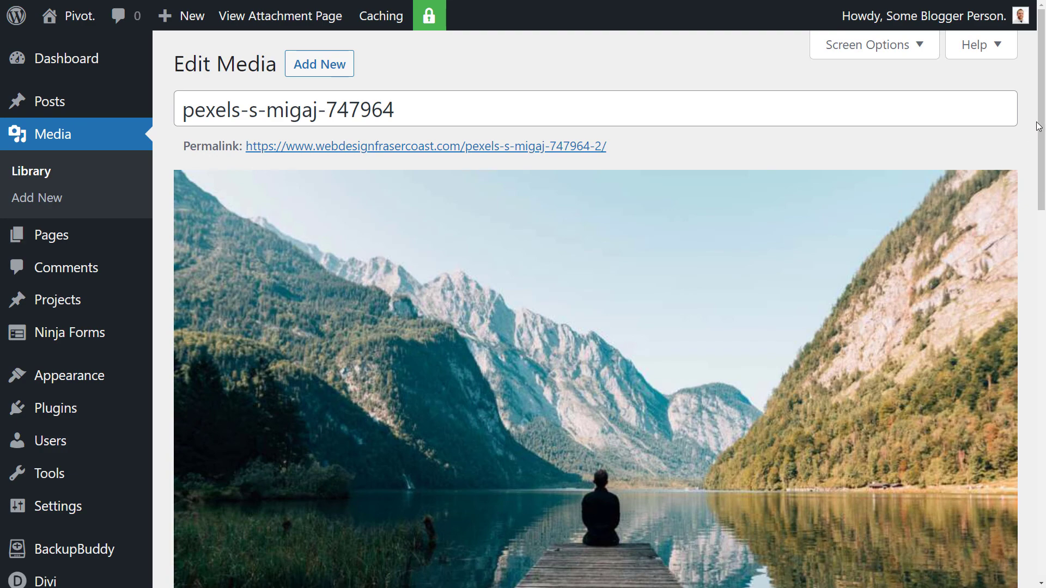
Zoom out the Edit Media page and highlight the 1024 width and 89 KB file size
scroll(1041, 121, down, 2)
drag(1040, 150, 1041, 351)
key(ctrl+minus)
key(ctrl+minus)
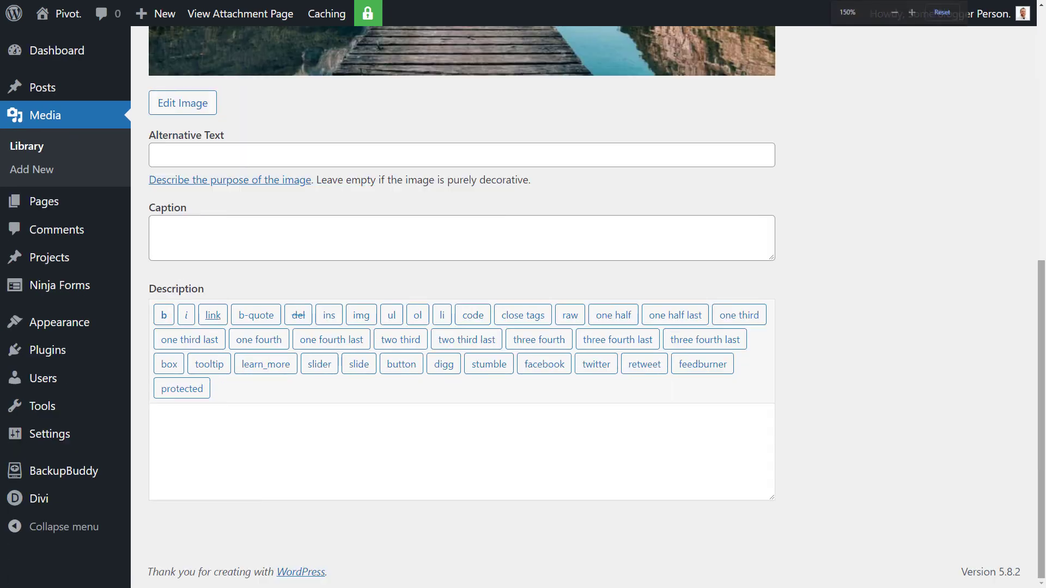
scroll(992, 373, up, 4)
scroll(993, 374, up, 2)
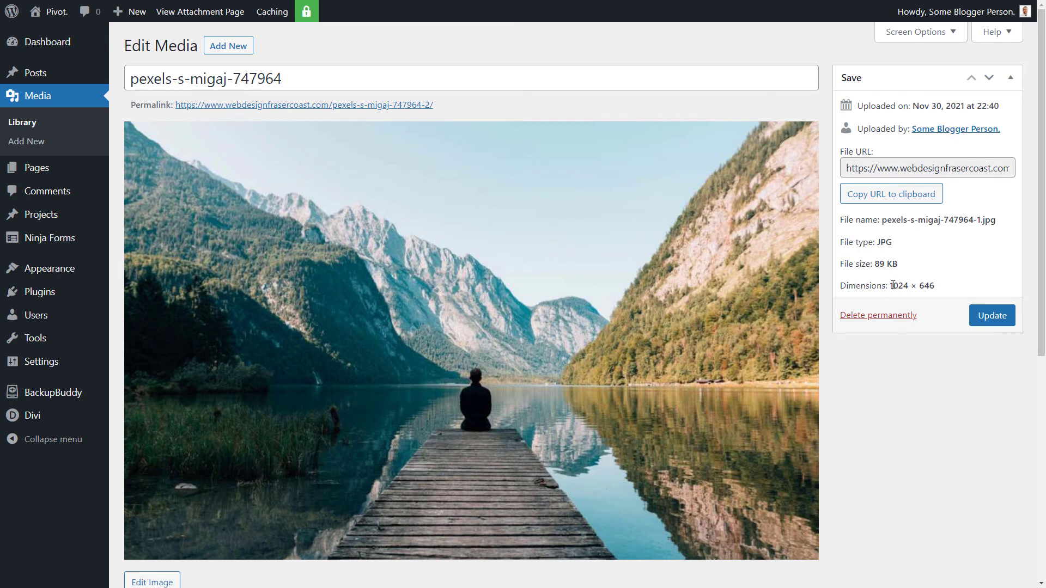
drag(891, 286, 923, 288)
mouse_move(874, 265)
mouse_down()
mouse_move(917, 287)
mouse_move(892, 287)
mouse_move(877, 263)
mouse_up()
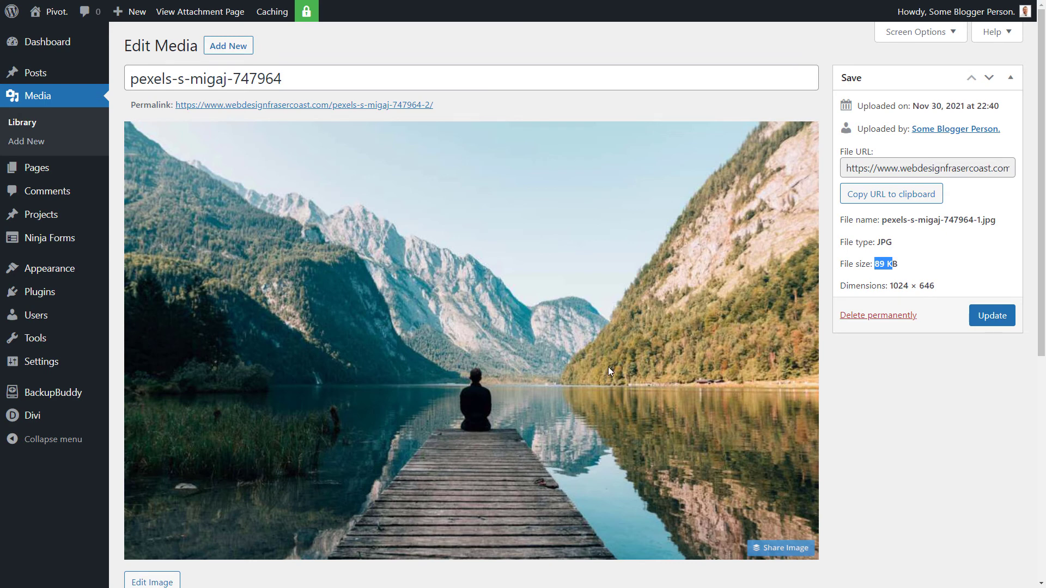
scroll(608, 368, down, 2)
scroll(599, 368, up, 2)
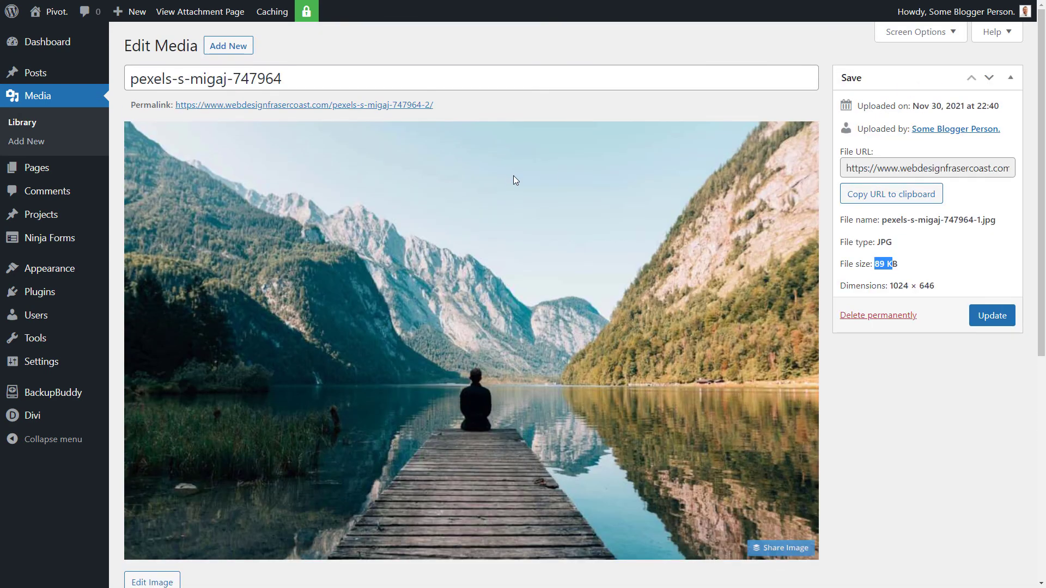